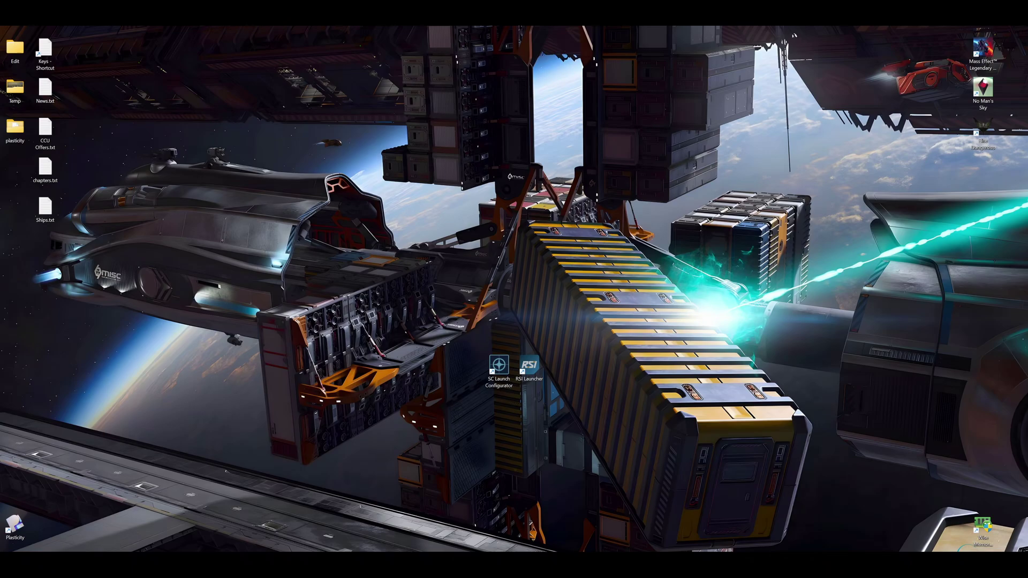
Step: Open the RSI Launcher and uninstall the EPTU game environment while keeping the user folder
double_click(529, 363)
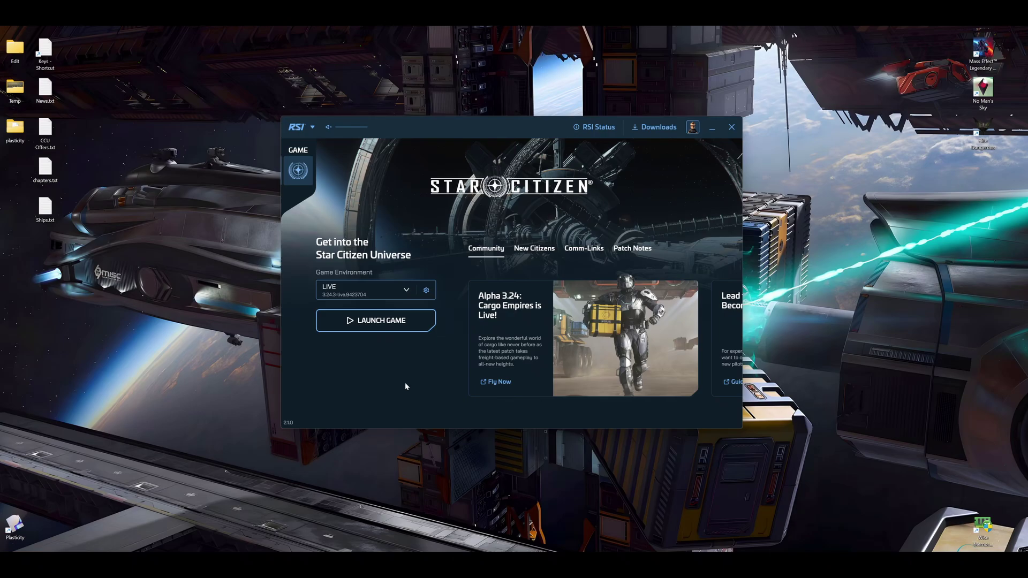
click(410, 290)
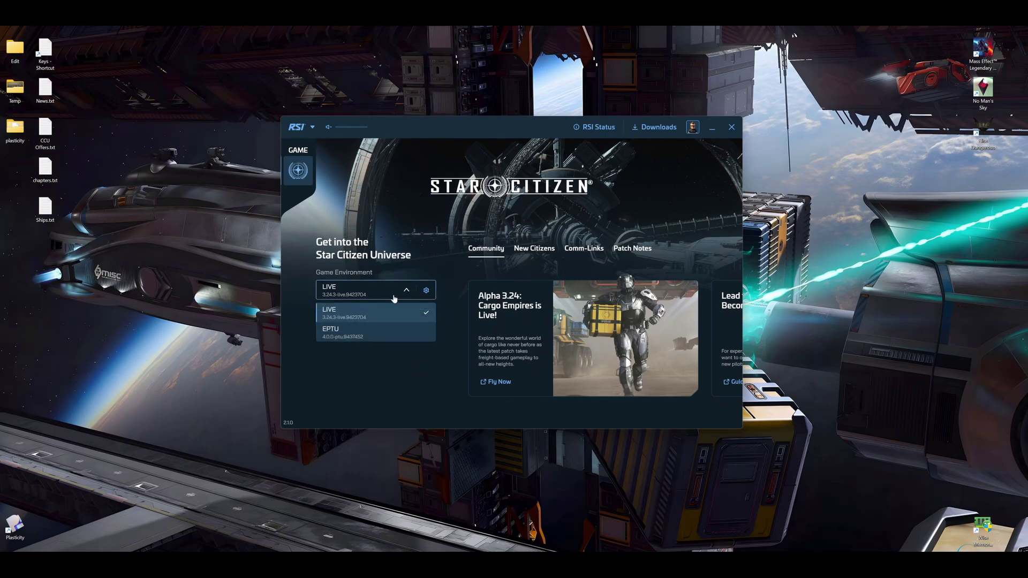
click(361, 334)
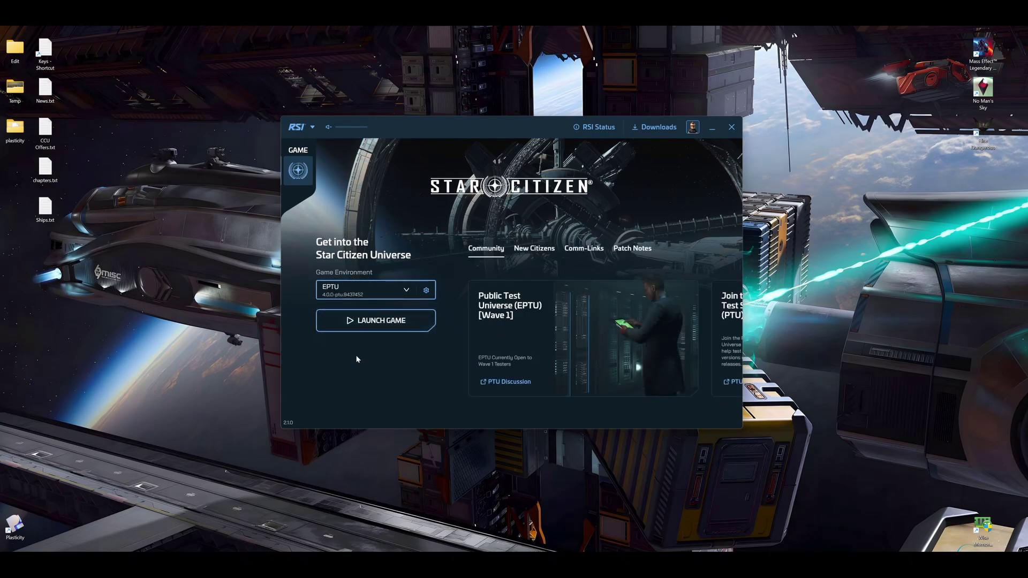
click(426, 291)
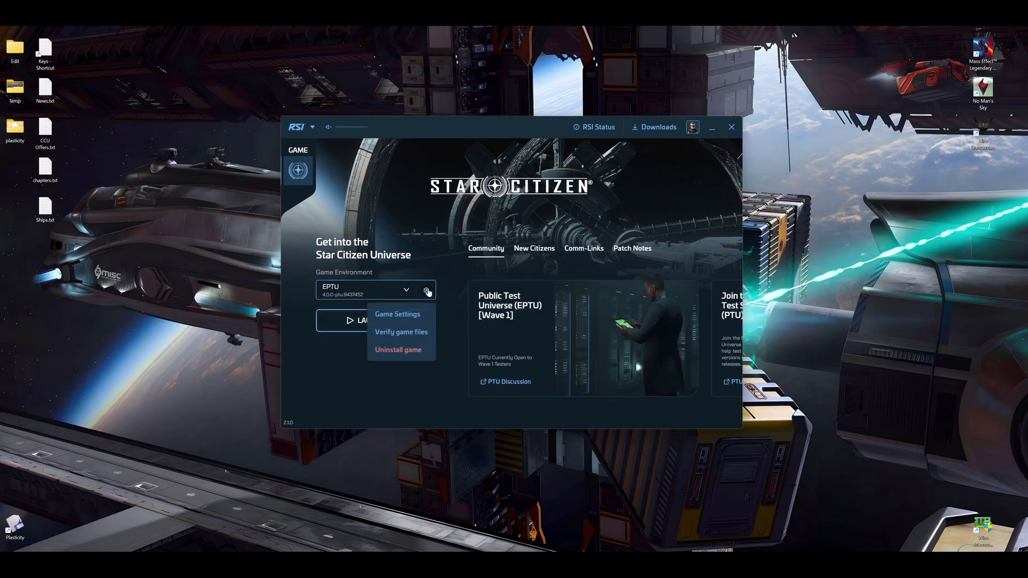
click(413, 350)
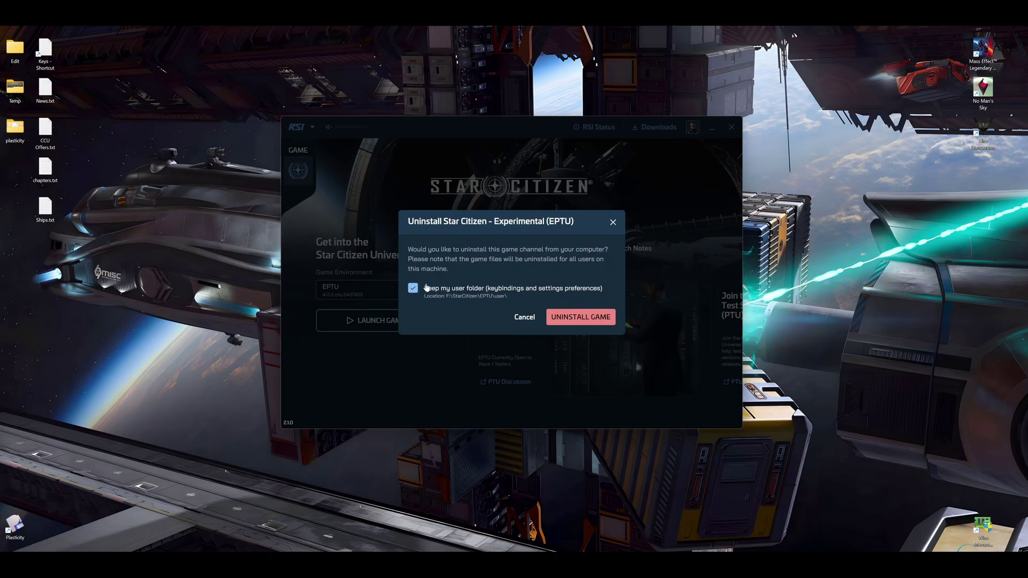
click(557, 318)
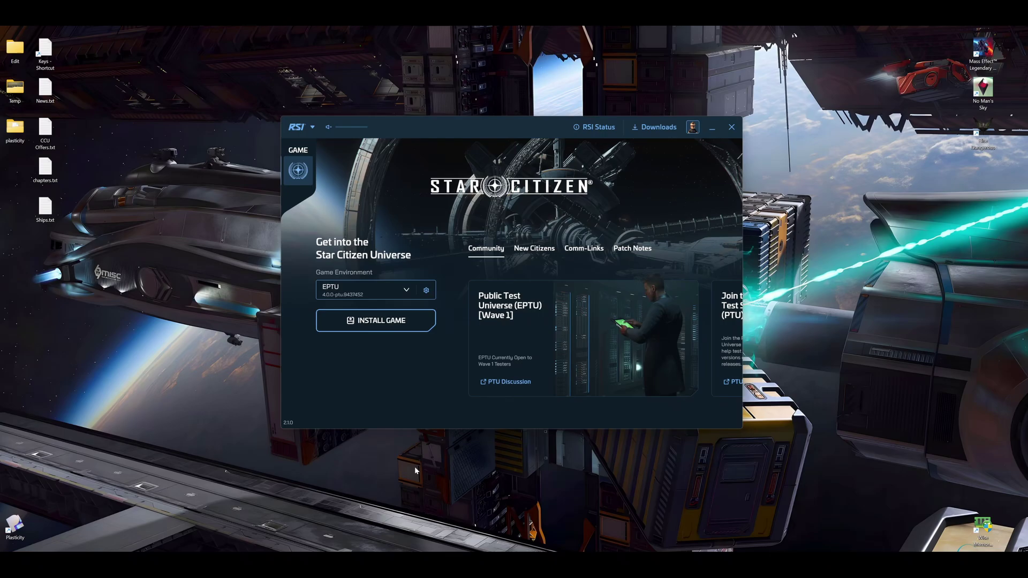
Step: Close the RSI Launcher window and quit the launcher's background process
key(super+r)
click(731, 129)
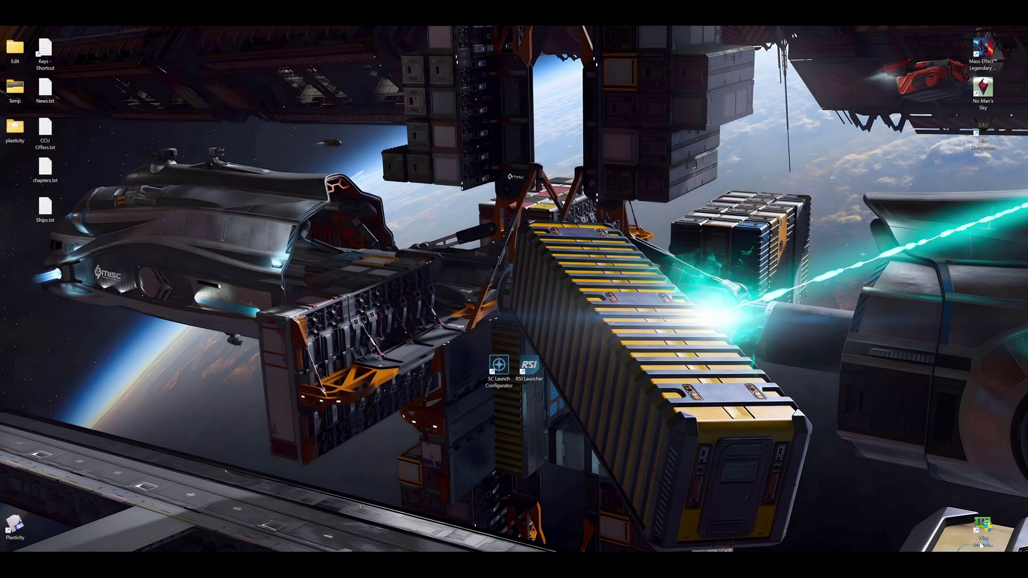
click(964, 550)
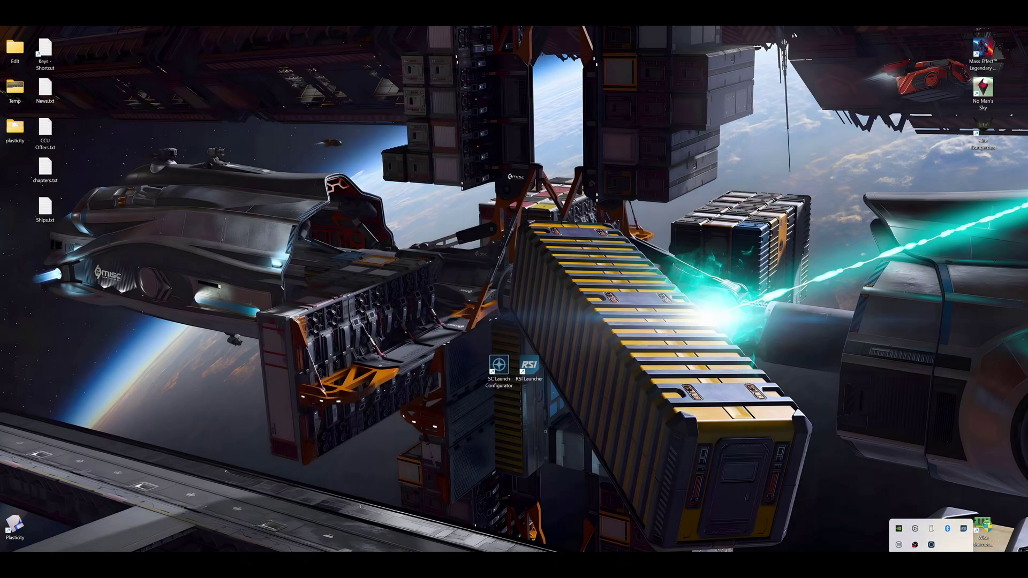
right_click(966, 528)
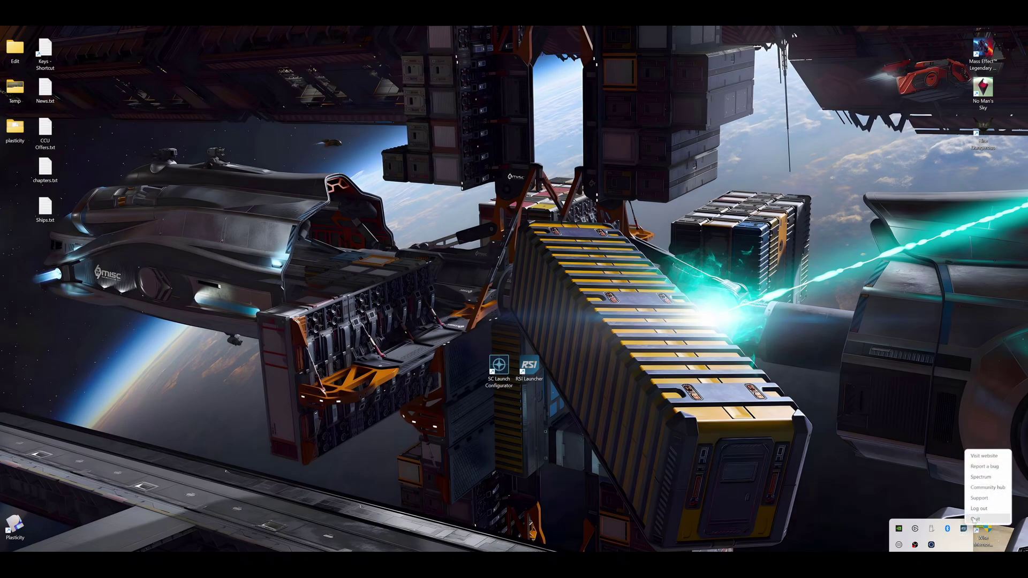
click(973, 519)
click(864, 425)
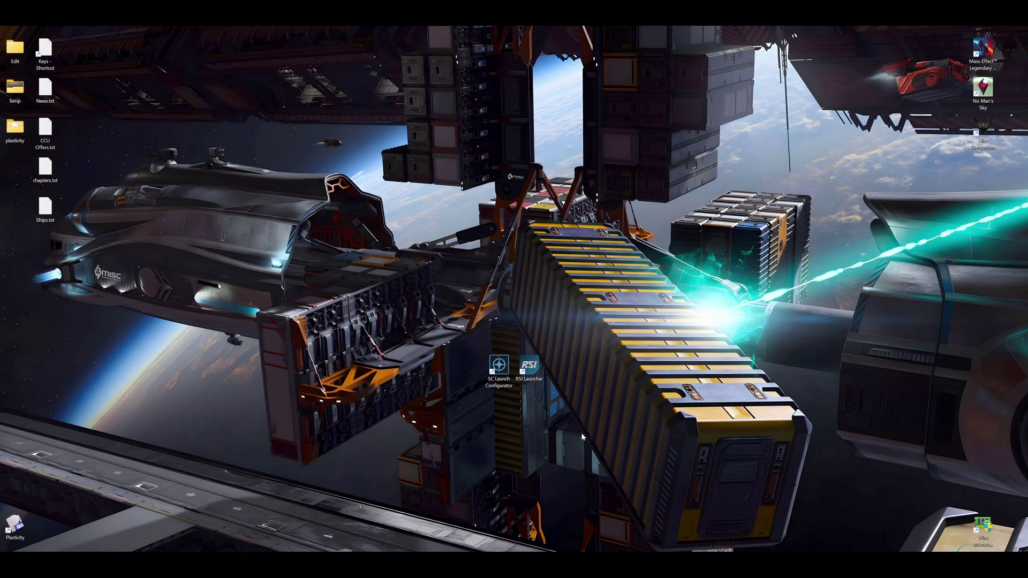
Step: Start the SC Launch Configurator and bring up its main window
double_click(499, 367)
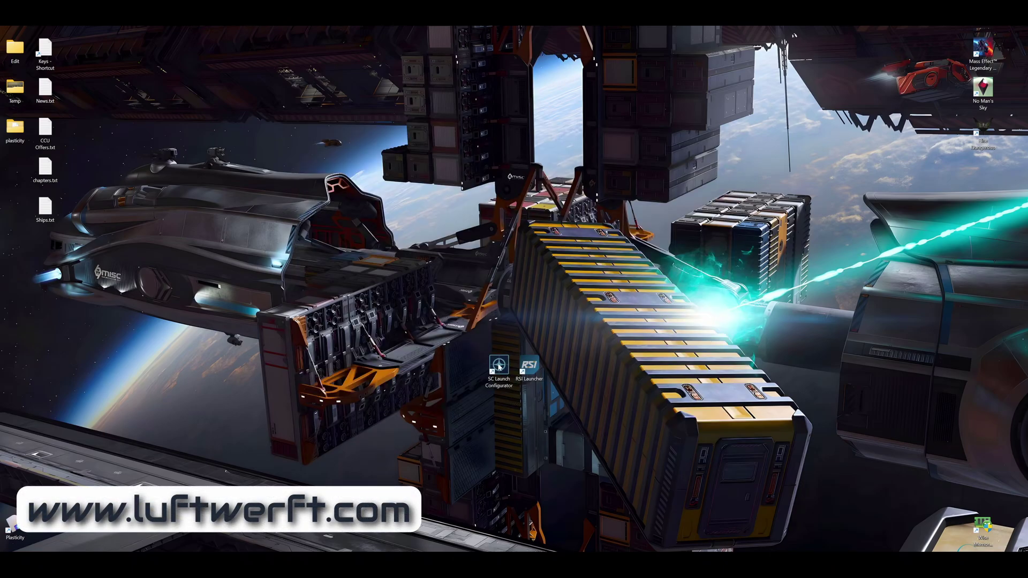
click(931, 551)
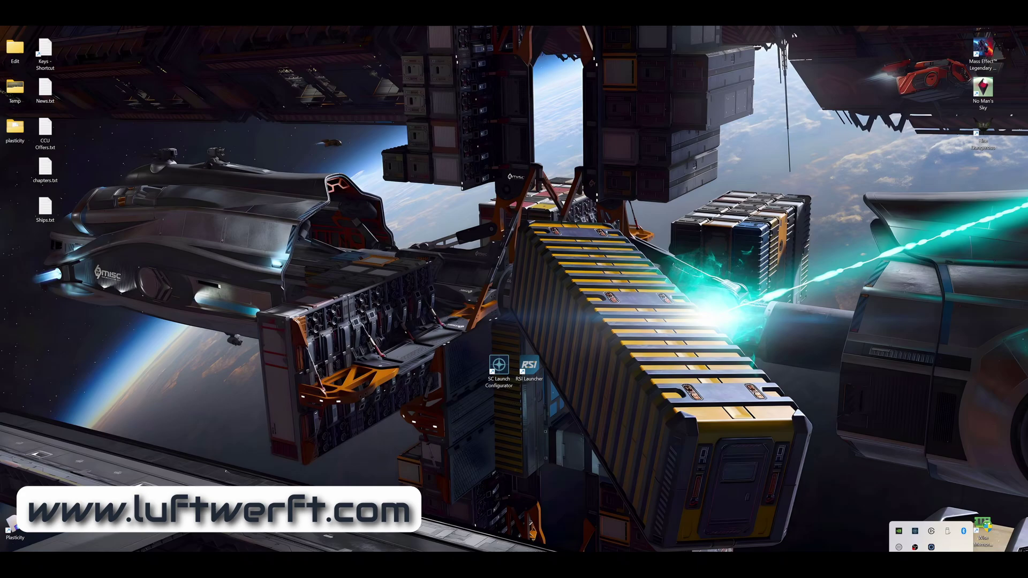
click(915, 529)
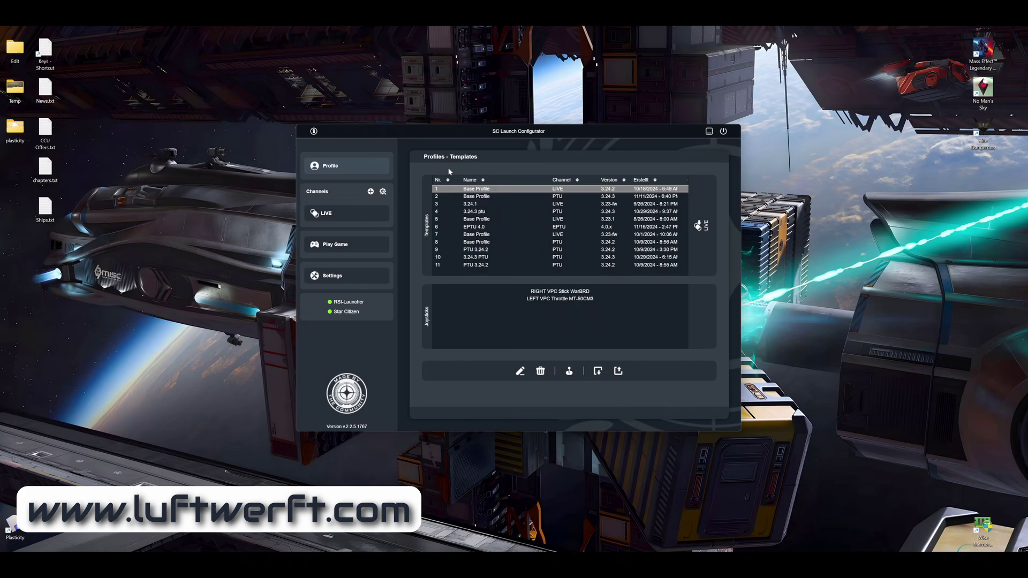
Step: Create a new EPTU channel with the character, joystick and other settings applied
click(370, 192)
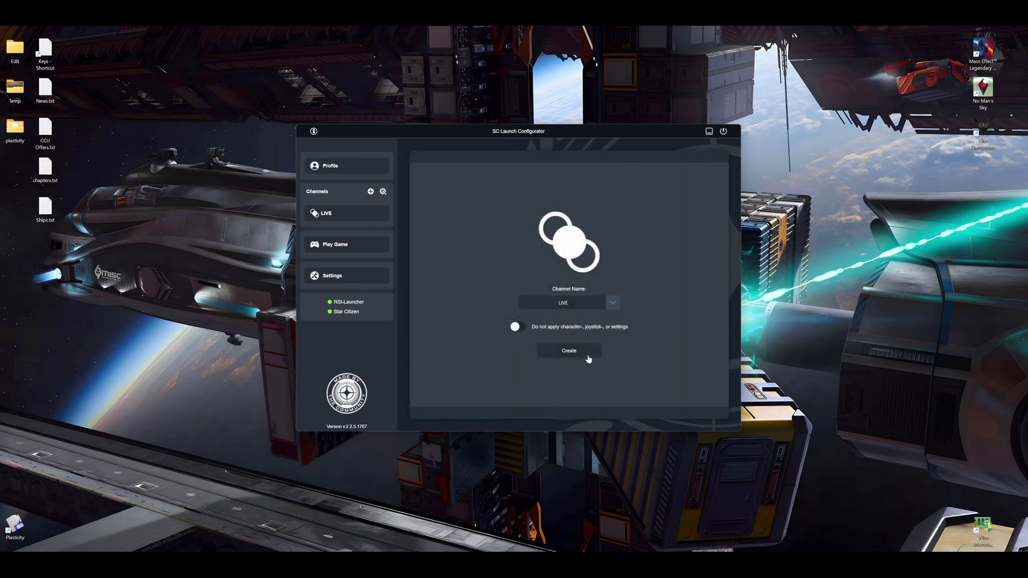
click(610, 305)
click(583, 341)
click(570, 352)
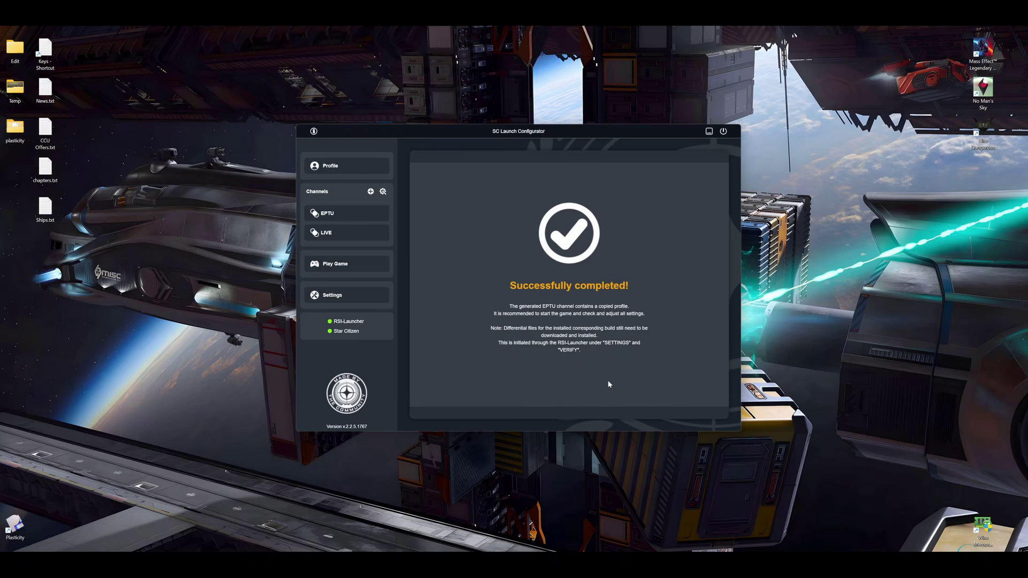
Step: Exit the SC Launch Configurator completely, including its background process
click(723, 132)
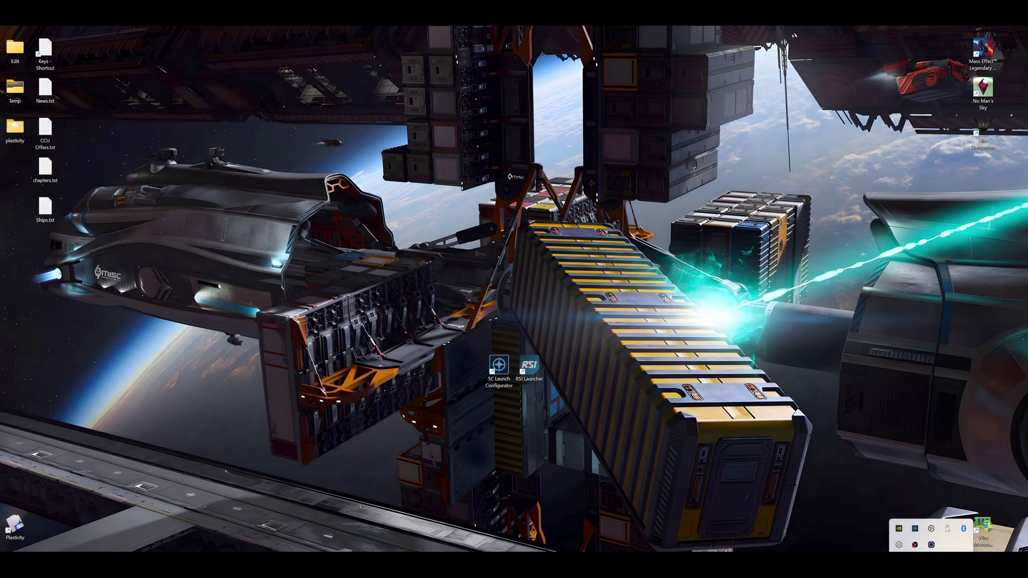
right_click(915, 529)
click(931, 550)
Step: Reopen the RSI Launcher and verify the EPTU game files, acknowledging the alpha notice and allowing Windows Command Processor and Easy Anti-Cheat Service
double_click(530, 370)
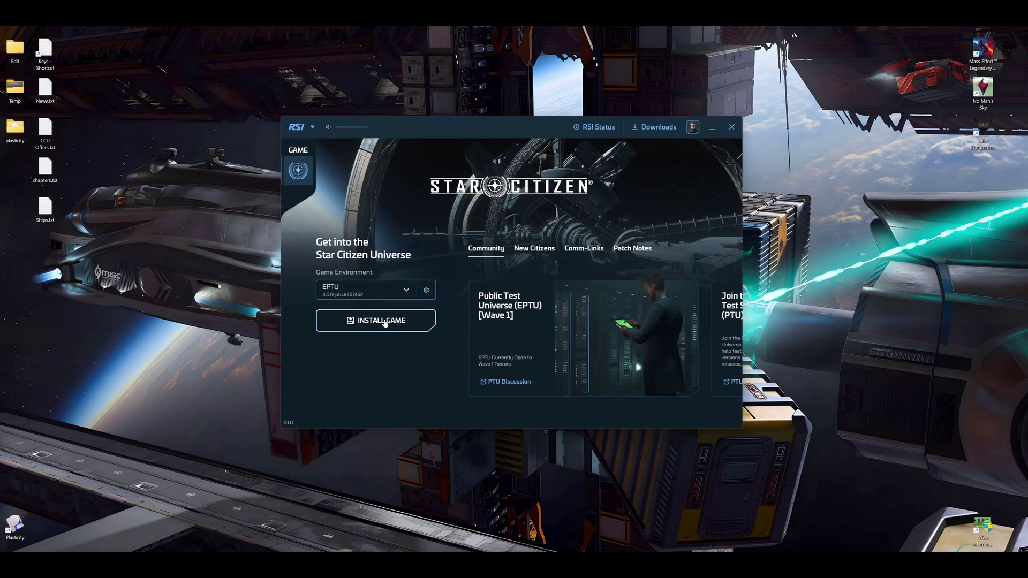
click(428, 290)
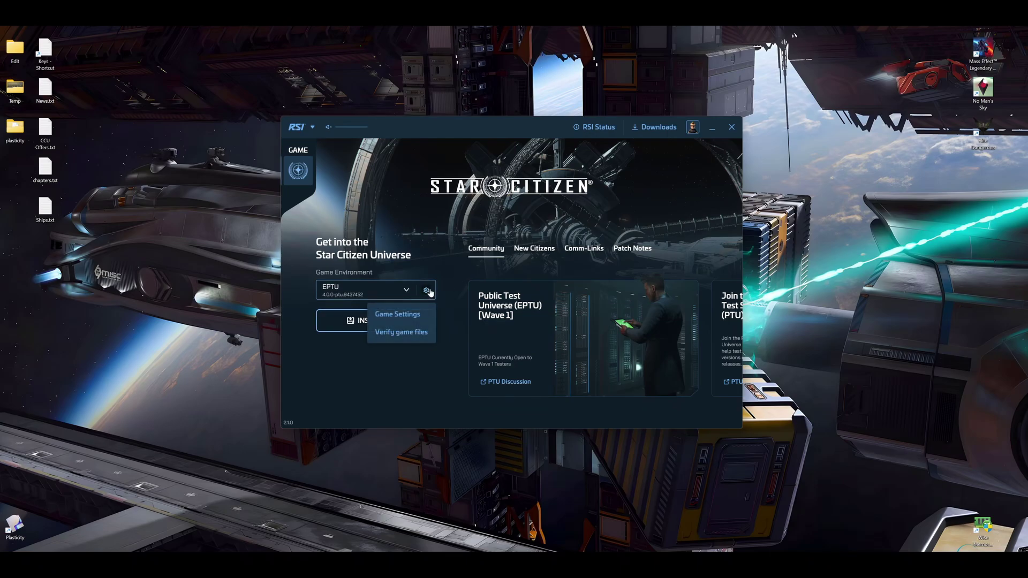
click(415, 333)
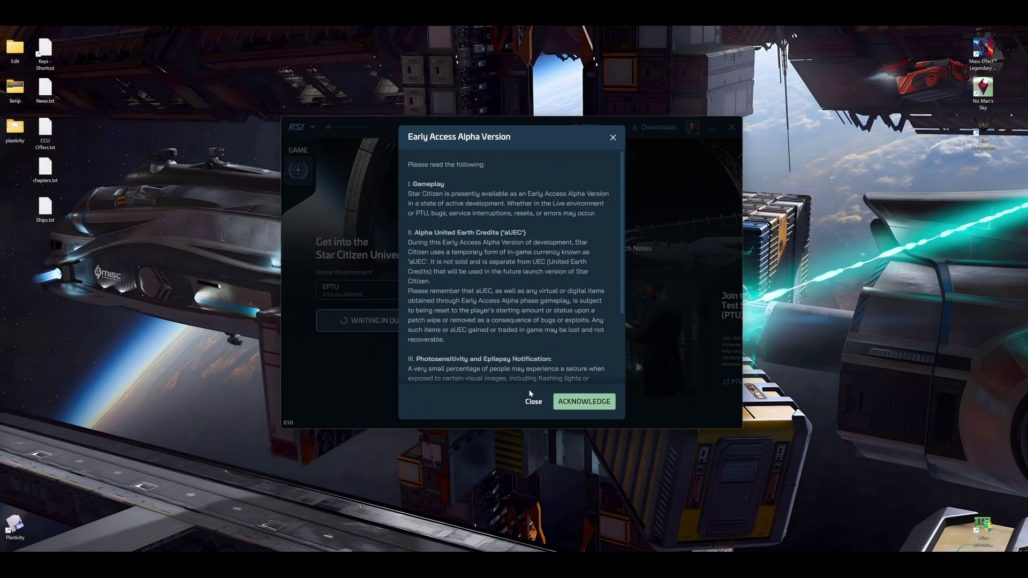
click(576, 402)
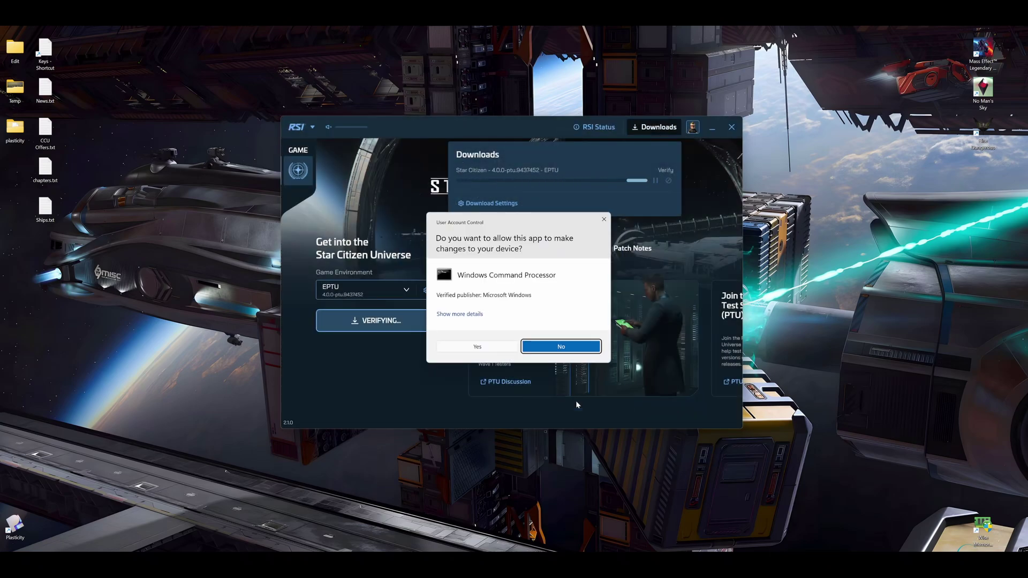
click(477, 347)
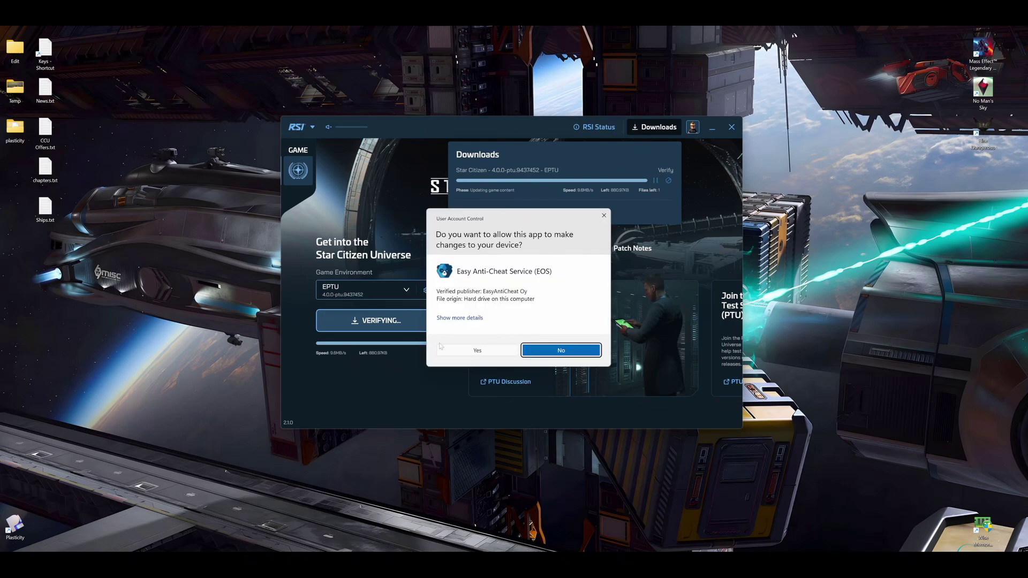
click(477, 351)
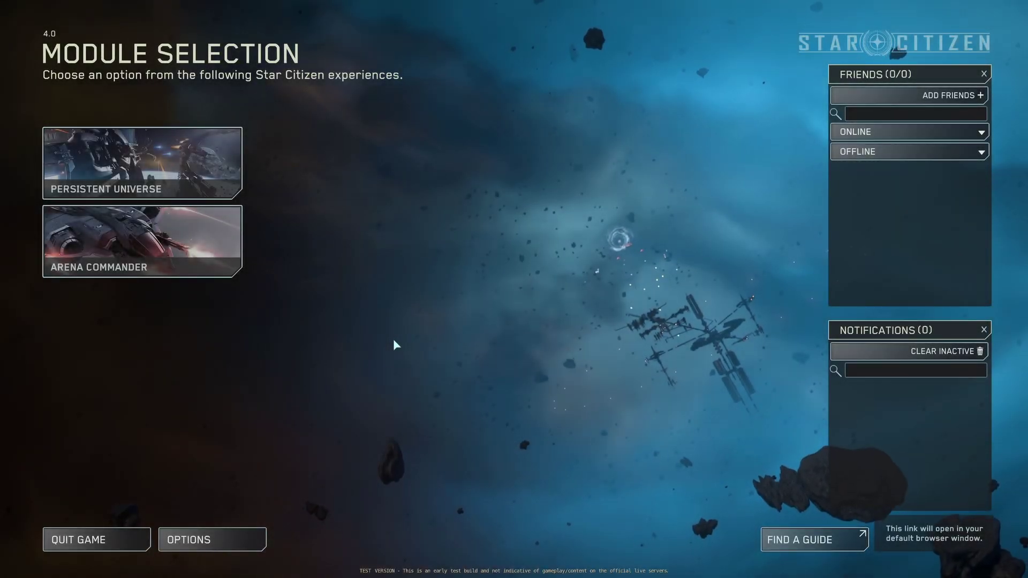
Step: Enter the Persistent Universe with the Best server location and walk to the room's door
click(178, 157)
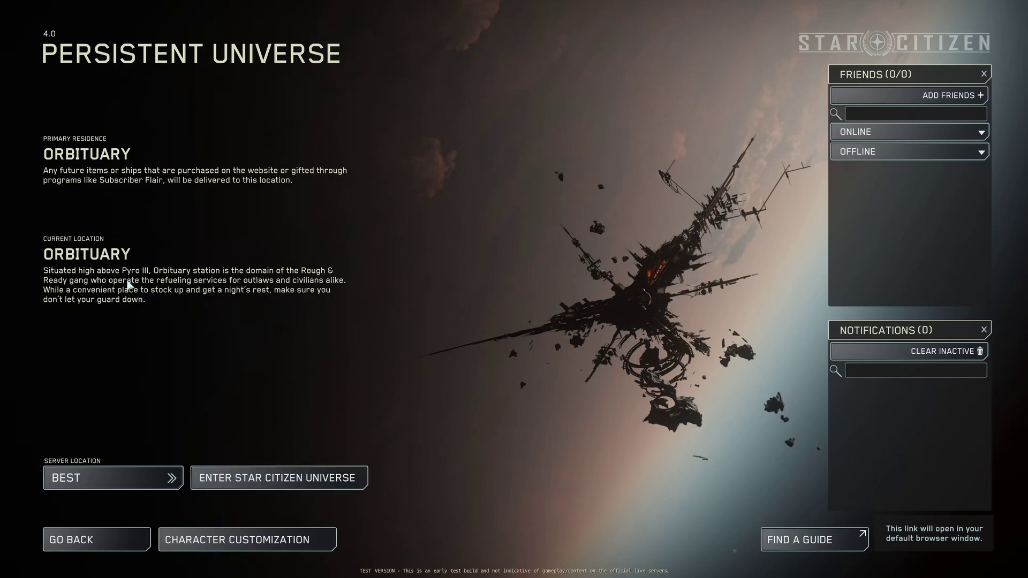
click(243, 476)
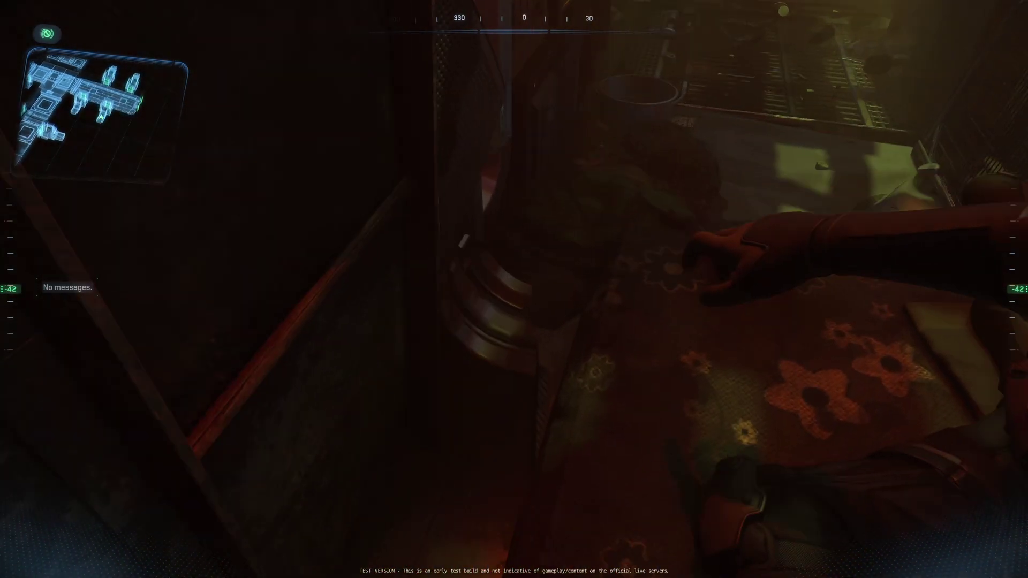
key(w)
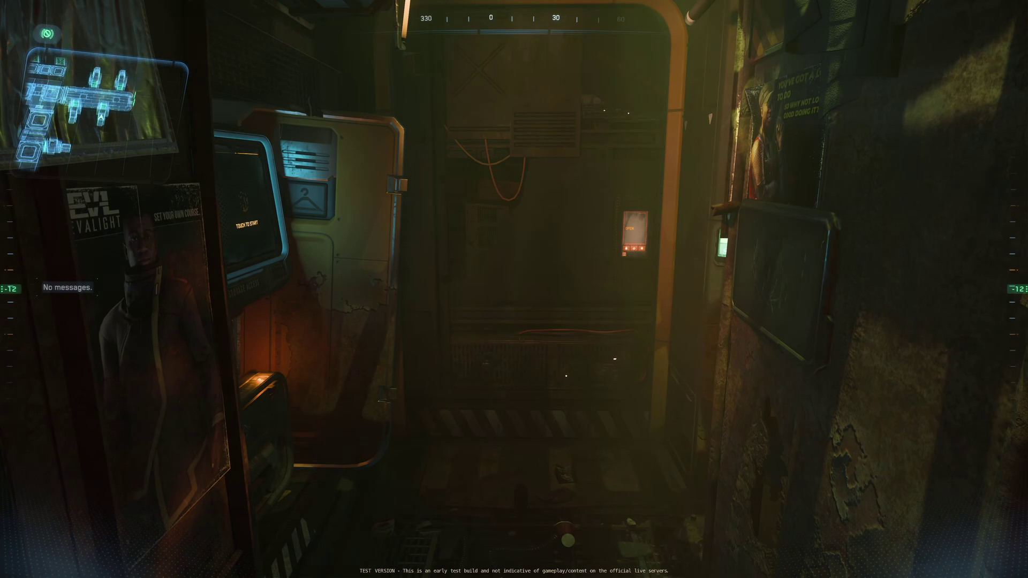
key(w)
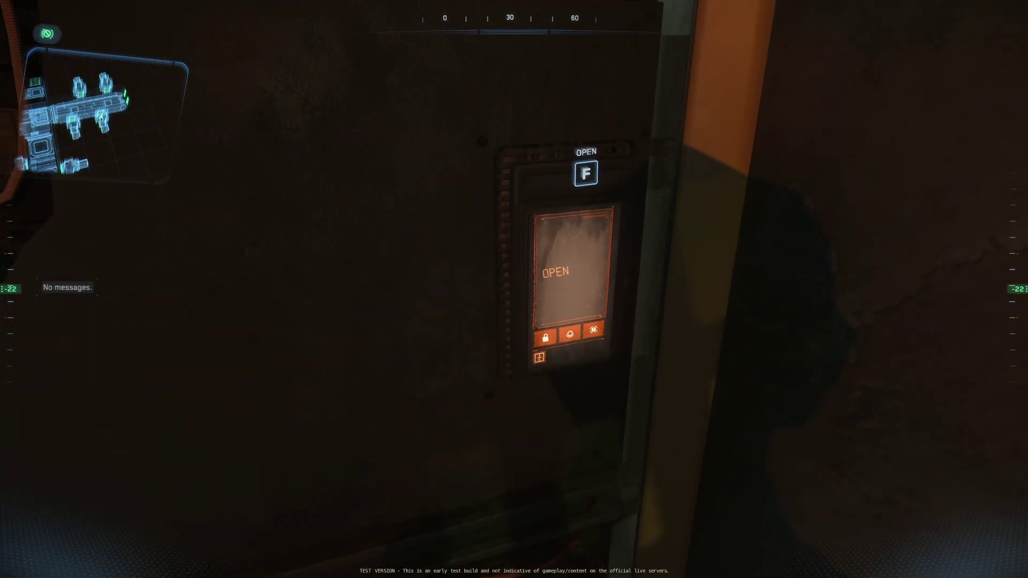